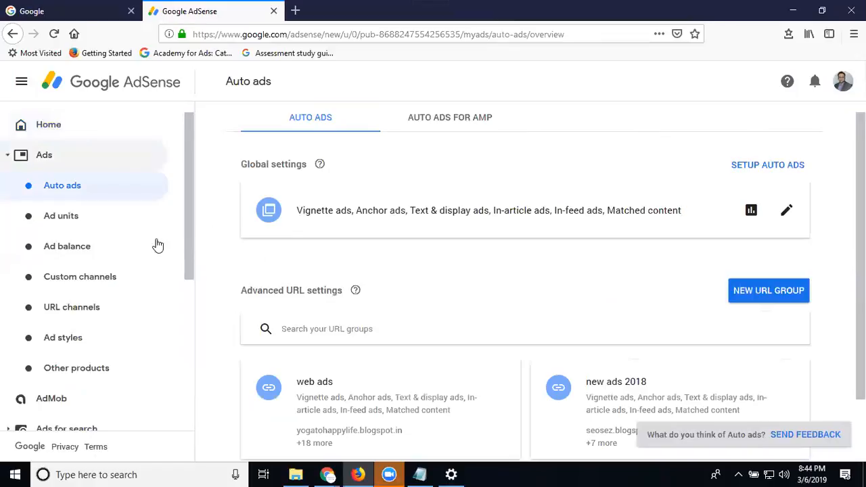
Open the ad units list, look through the existing units and start creating a new ad unit.
left_click(80, 219)
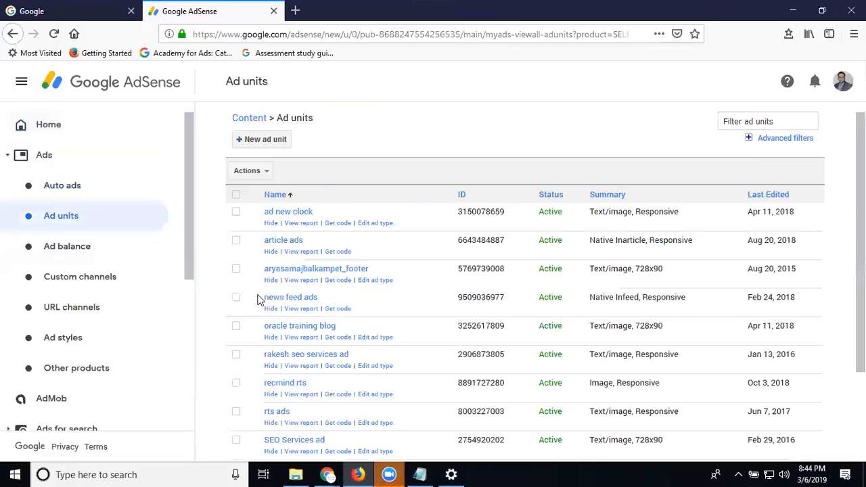
scroll(438, 243, "down", 1)
scroll(440, 255, "down", 1)
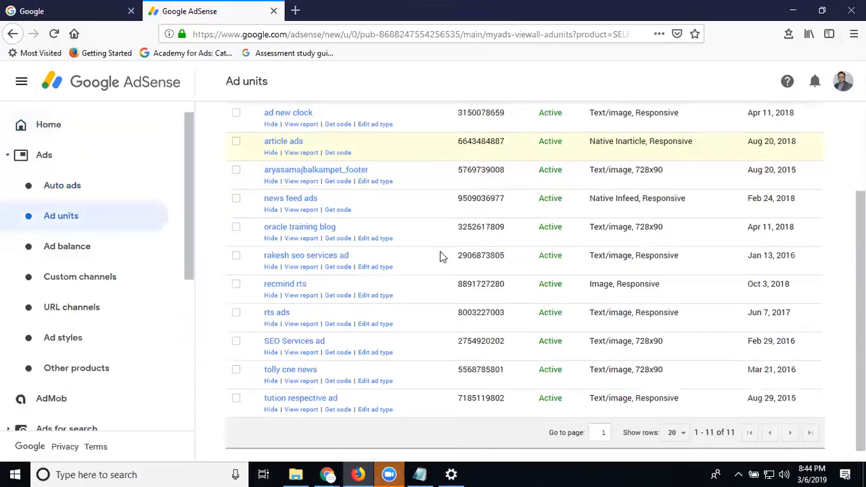
scroll(440, 255, "up", 2)
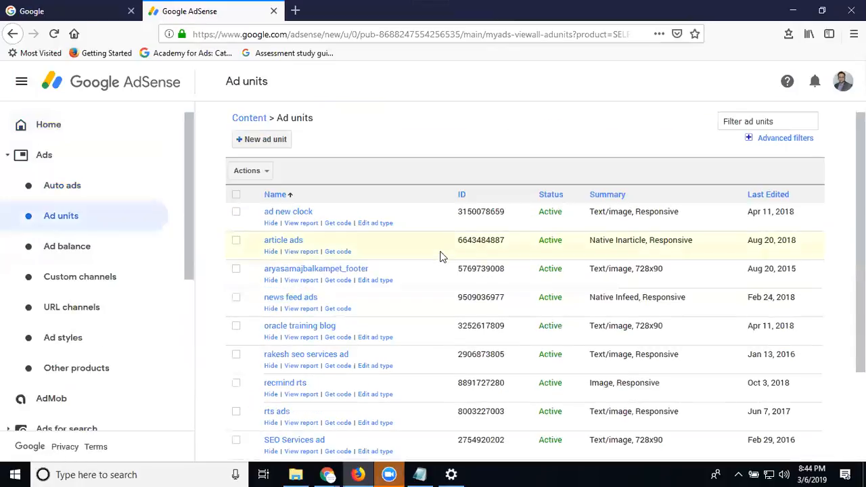
left_click(280, 140)
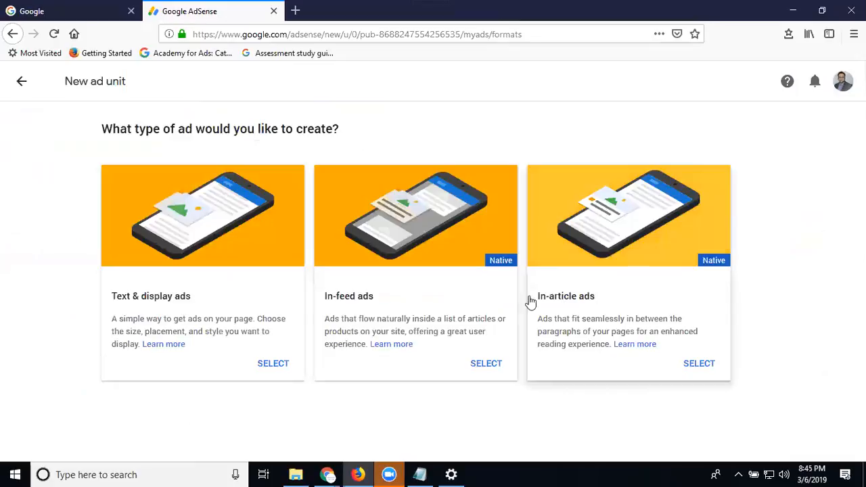
Switch to Chrome, open southreelnews.com and examine where ads are placed across its home page.
mouse_move(328, 473)
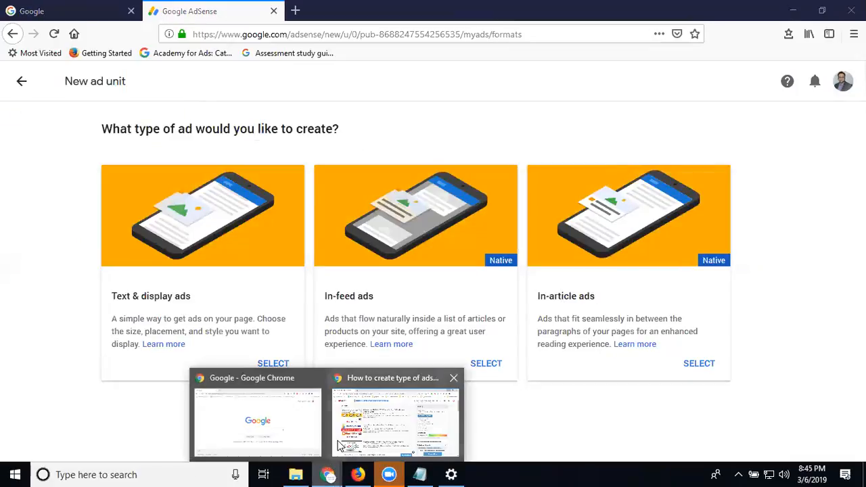
left_click(294, 417)
left_click(170, 10)
type("s")
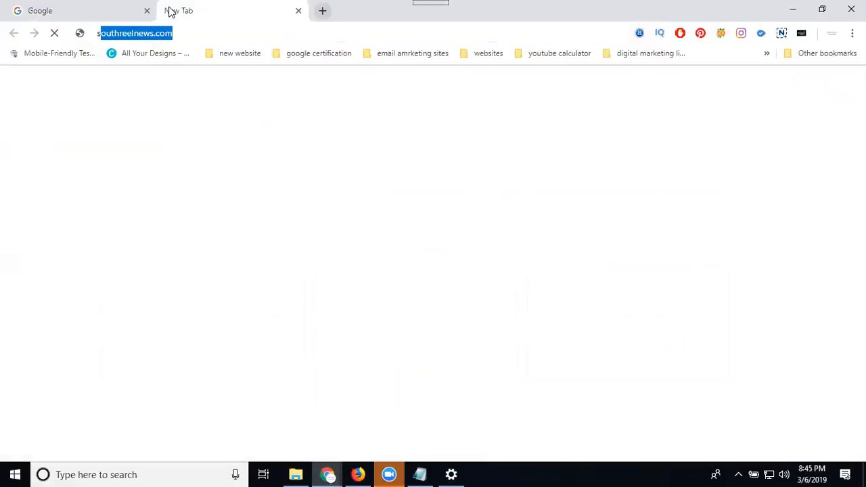
key("Return")
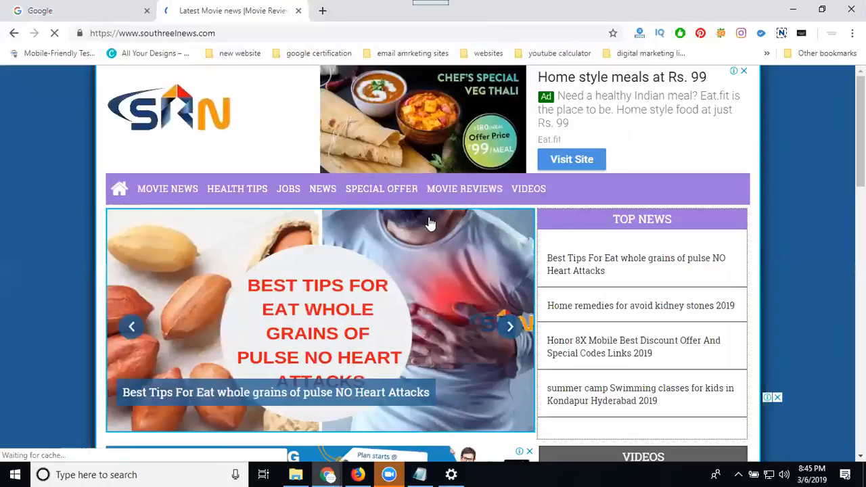
scroll(427, 220, "down", 5)
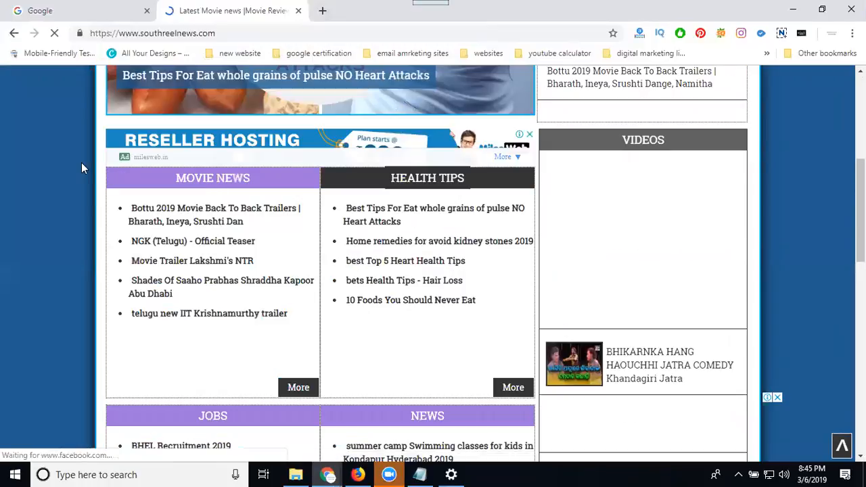
scroll(274, 143, "down", 2)
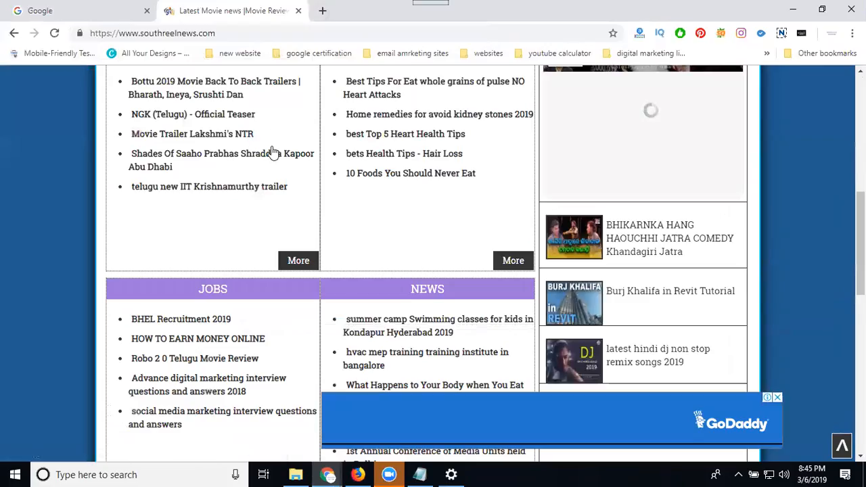
scroll(274, 152, "down", 8)
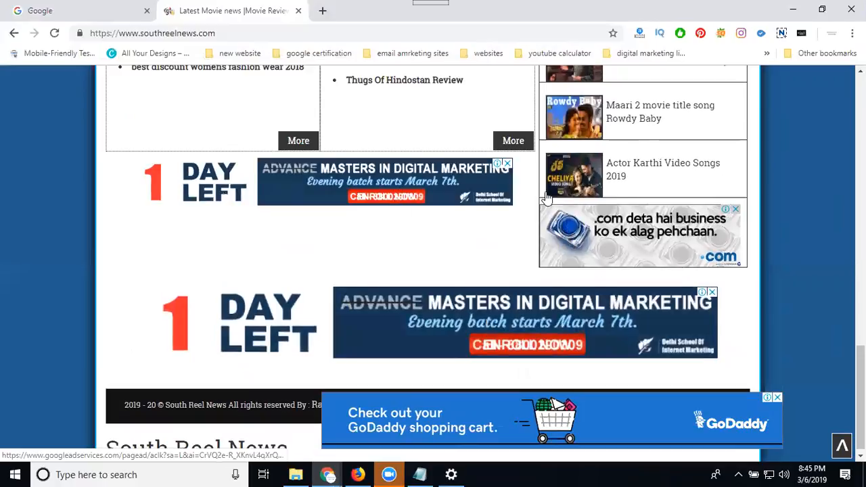
scroll(542, 211, "up", 5)
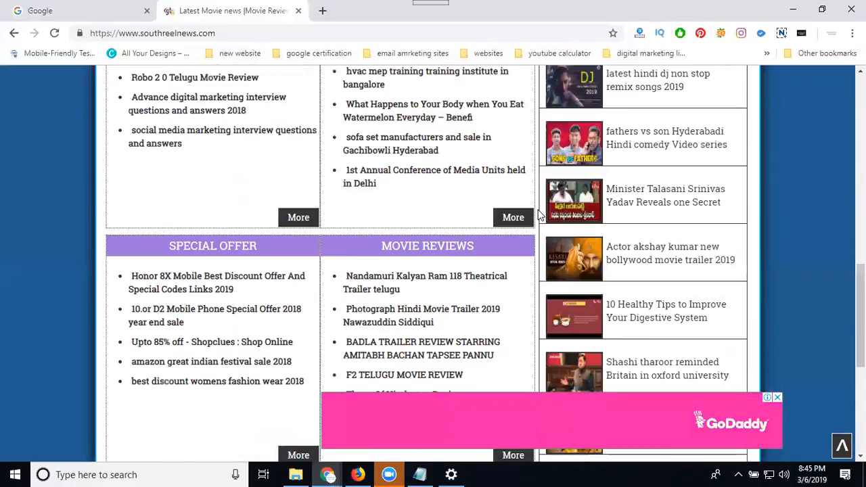
scroll(539, 215, "up", 8)
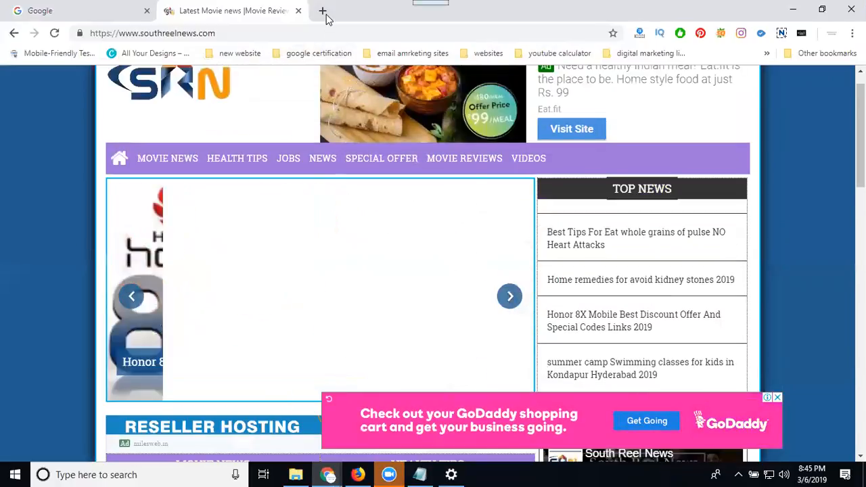
Open digitalrakesh.blogspot.com in a new tab and examine the ad placements between its posts and in the sidebar.
left_click(323, 13)
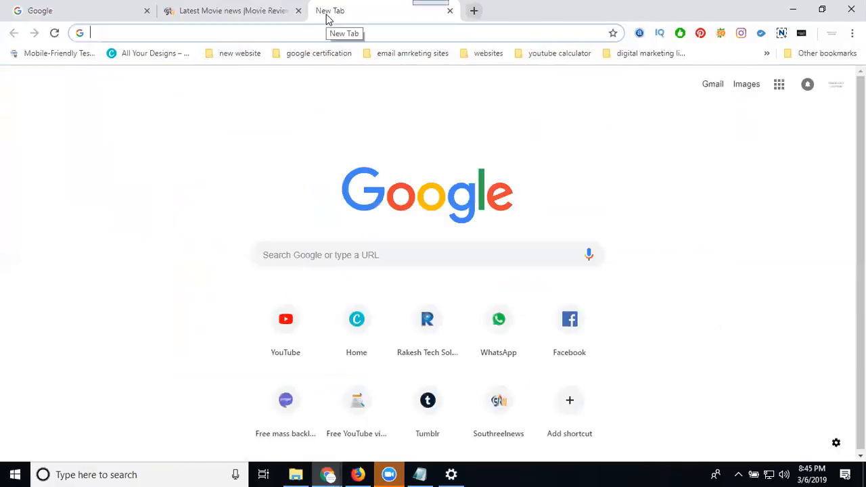
type("g")
key("BackSpace")
type("d")
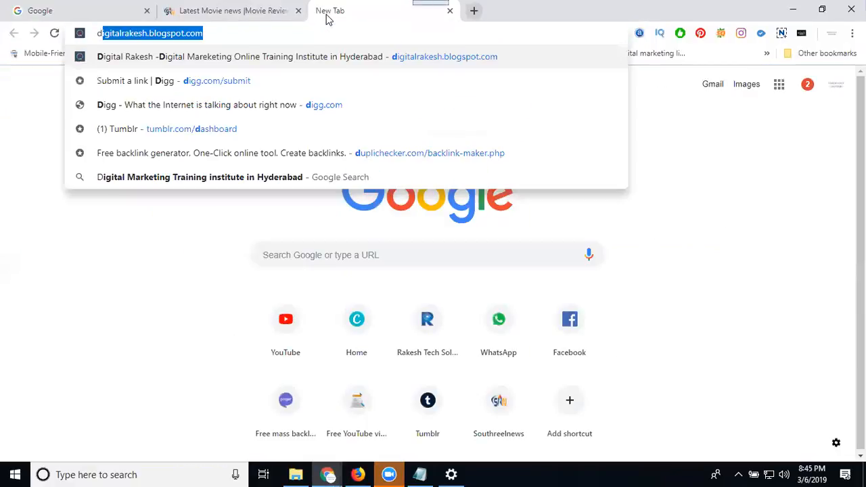
key("Return")
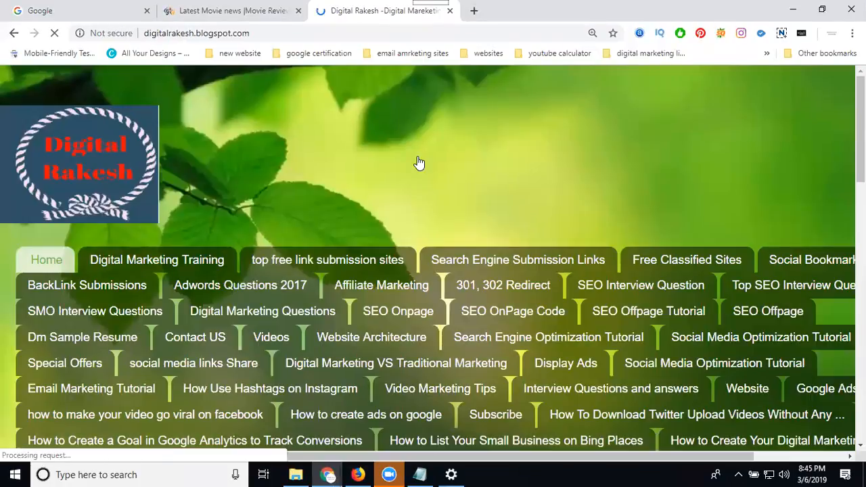
scroll(419, 163, "down", 2)
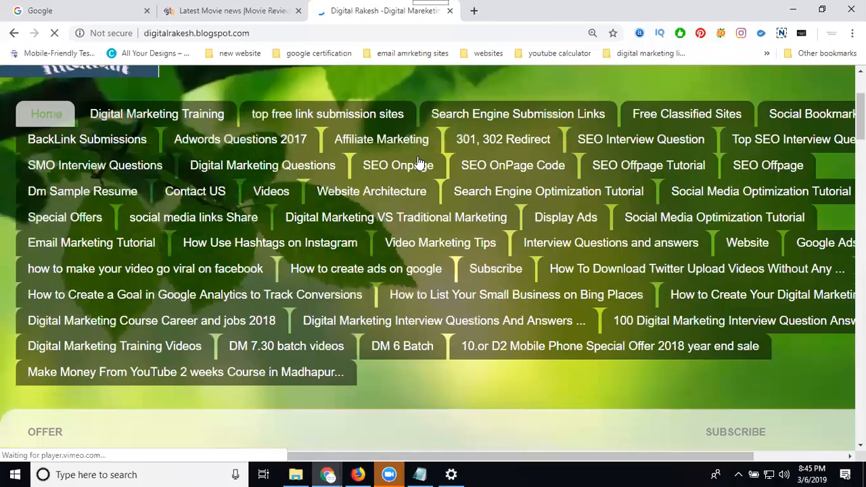
scroll(419, 163, "down", 5)
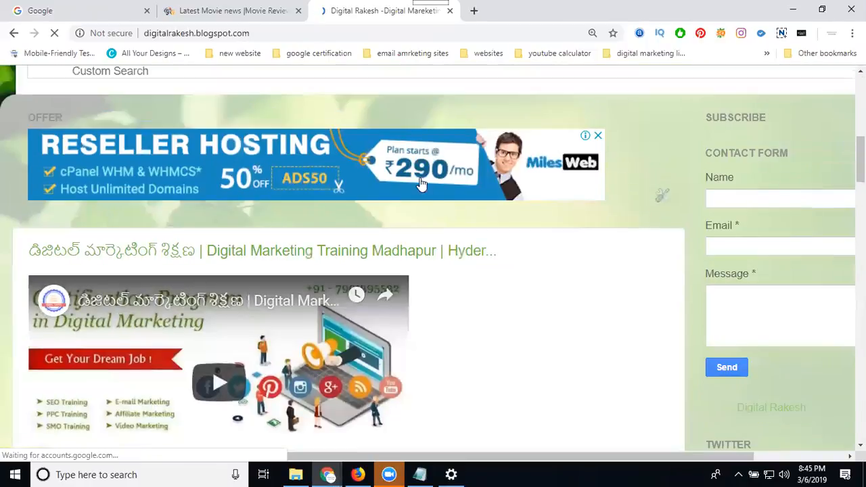
scroll(446, 209, "down", 4)
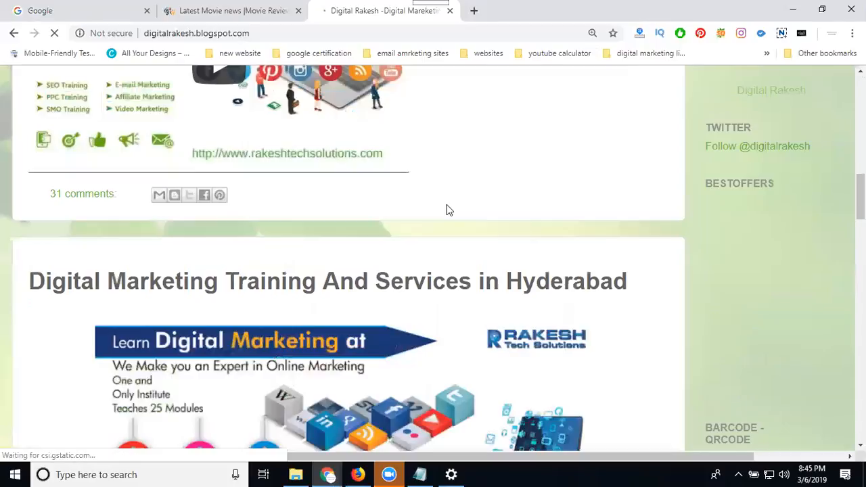
scroll(447, 209, "down", 3)
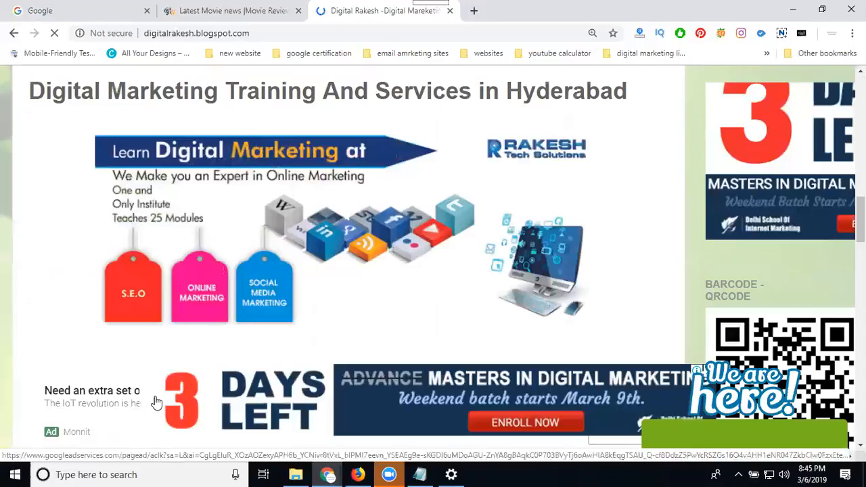
scroll(284, 314, "up", 1)
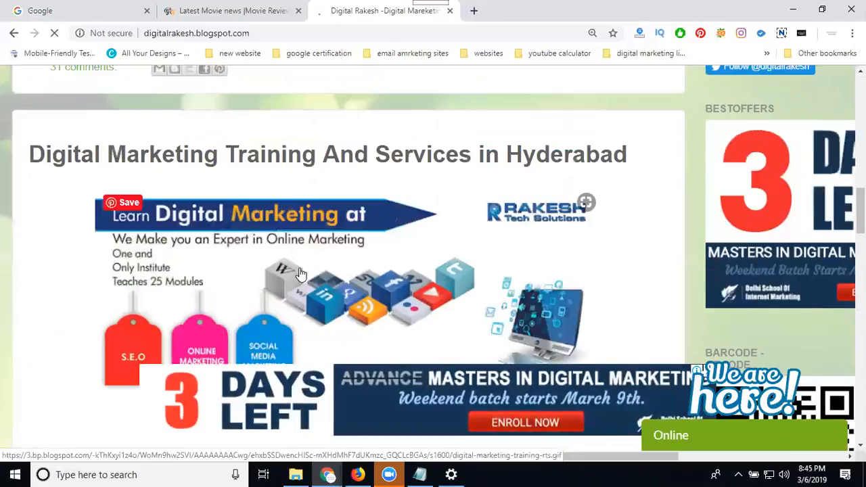
scroll(299, 272, "up", 1)
scroll(299, 272, "down", 5)
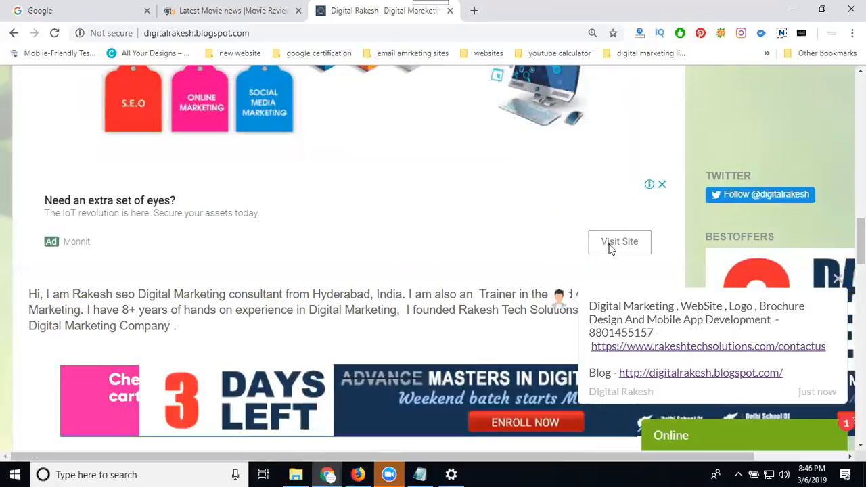
Switch back to AdSense in Firefox and choose Text & display ads as the type of ad to create.
left_click(357, 474)
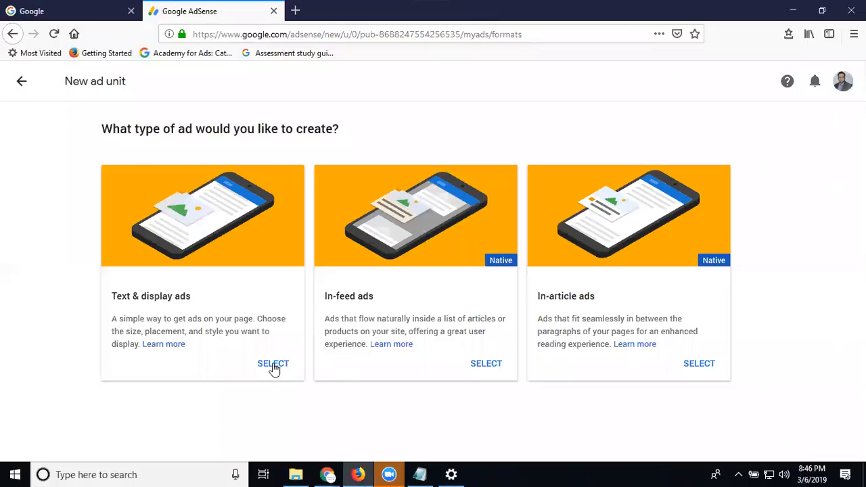
left_click(273, 364)
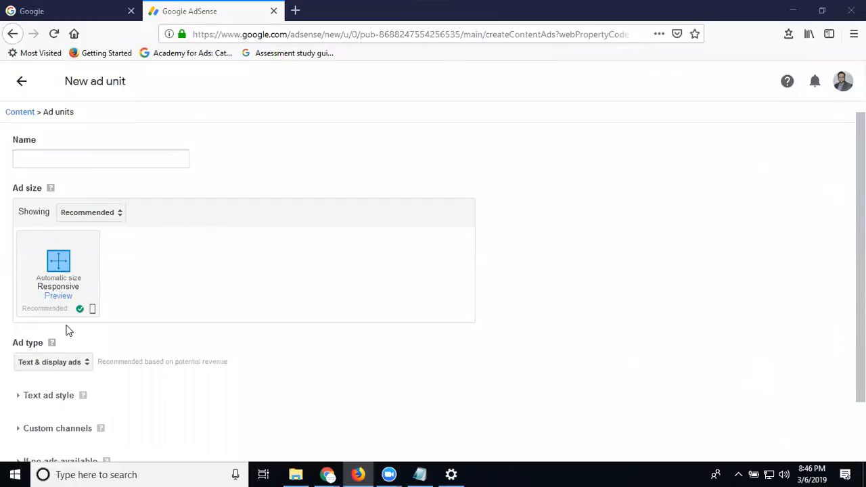
Expand and review the new ad unit's text ad style, custom channels and no-ads-available settings.
scroll(67, 330, "down", 2)
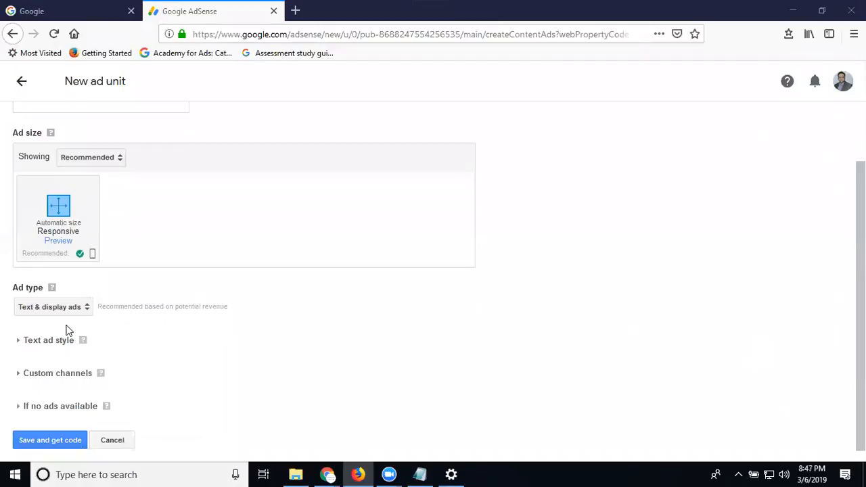
left_click(16, 340)
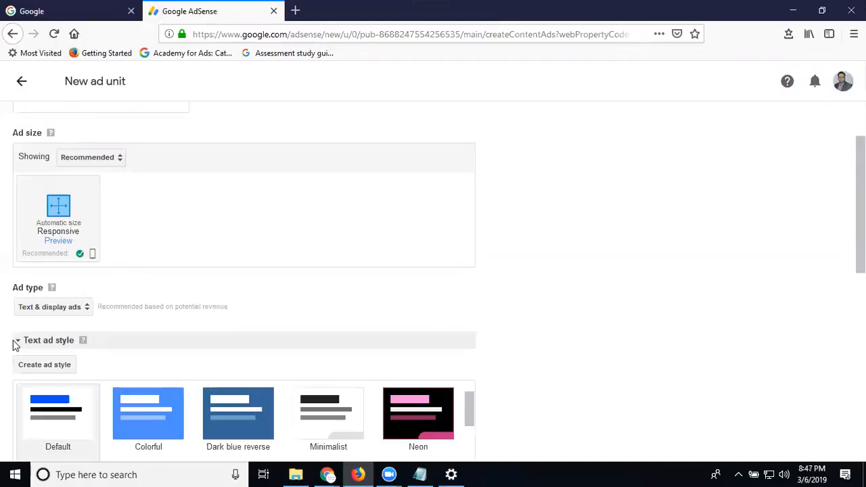
scroll(14, 344, "down", 4)
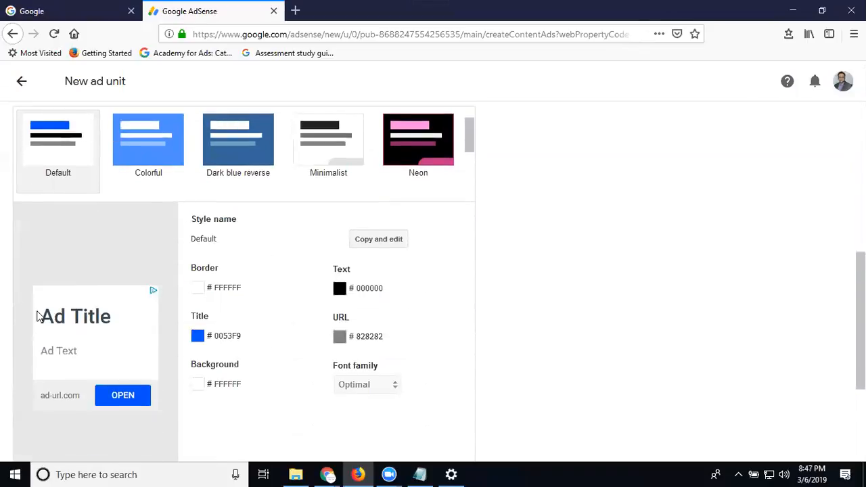
scroll(38, 314, "down", 3)
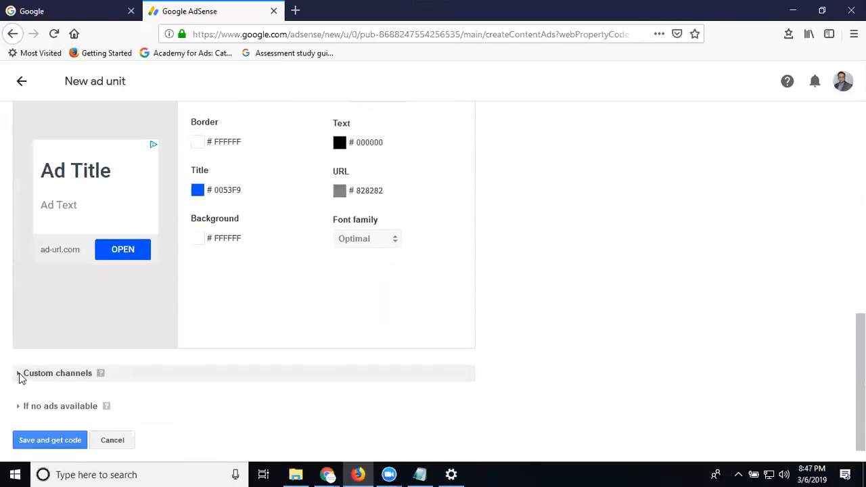
left_click(19, 374)
scroll(19, 376, "down", 5)
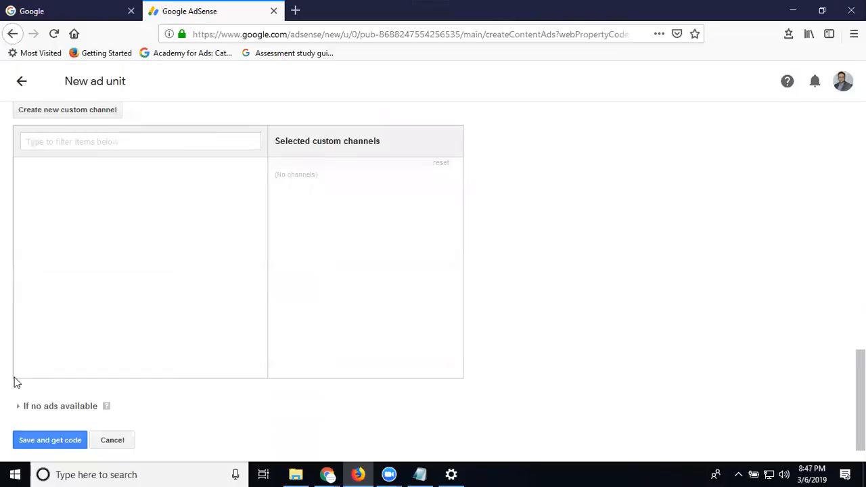
left_click(19, 405)
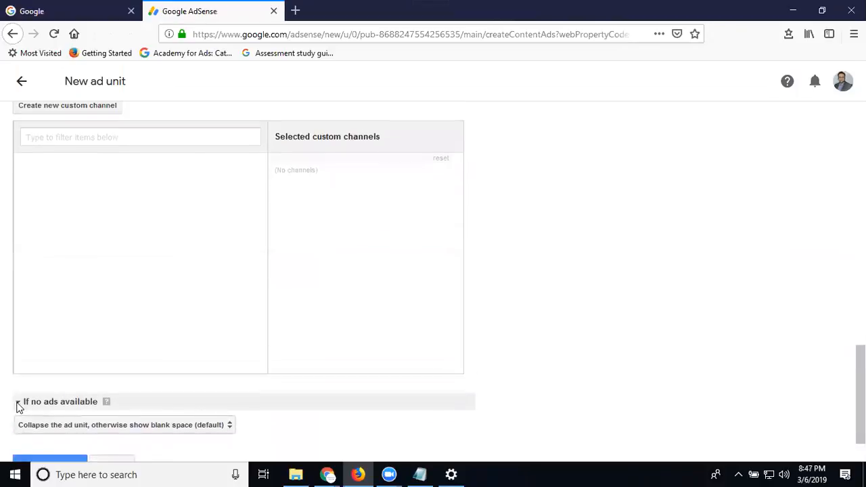
scroll(18, 407, "up", 15)
scroll(19, 408, "up", 1)
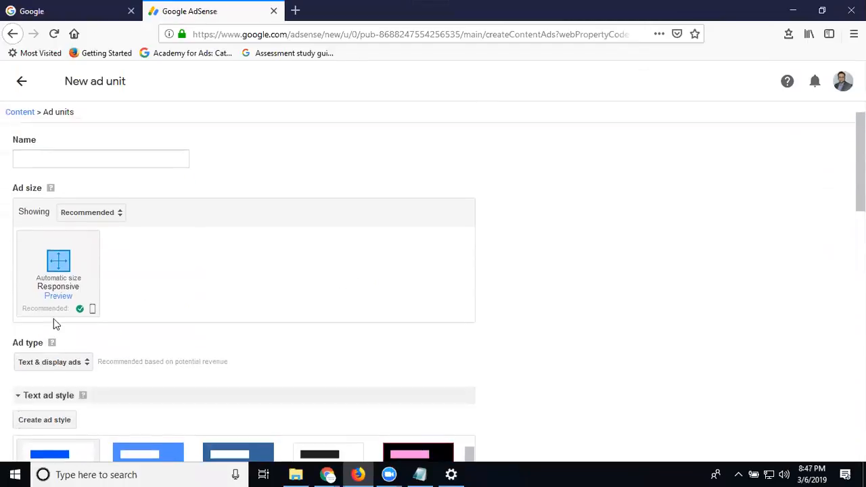
Name the ad unit "ads 201920", save it and select its generated ad code before closing the code dialog.
left_click(74, 161)
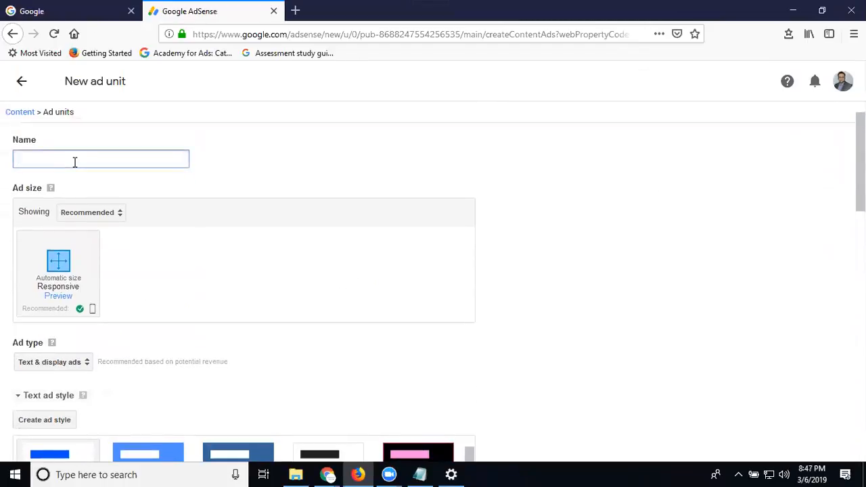
type("ads 201920")
scroll(57, 287, "down", 12)
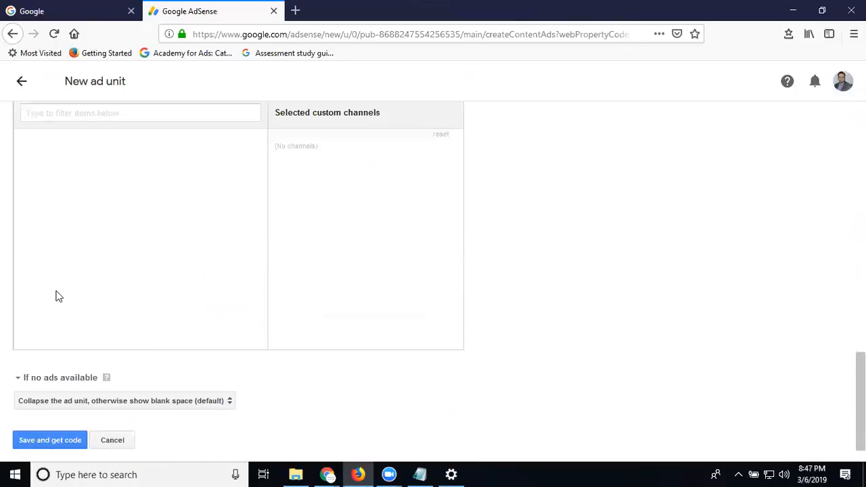
left_click(55, 440)
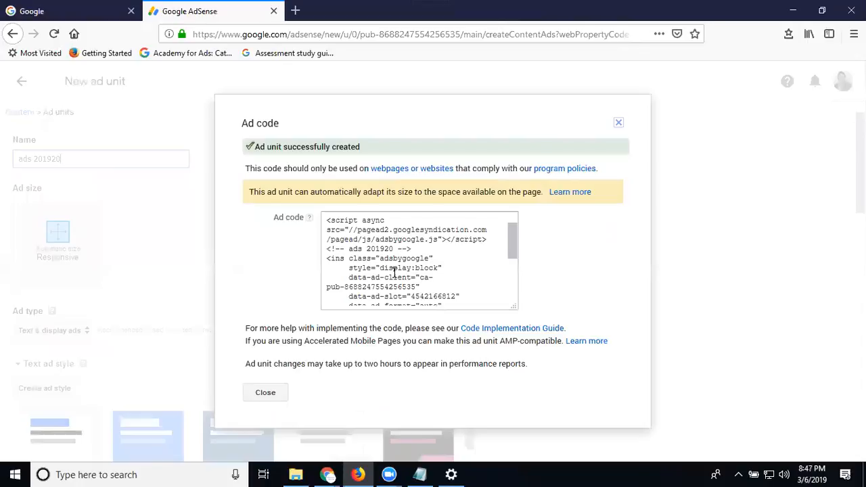
left_click(383, 245)
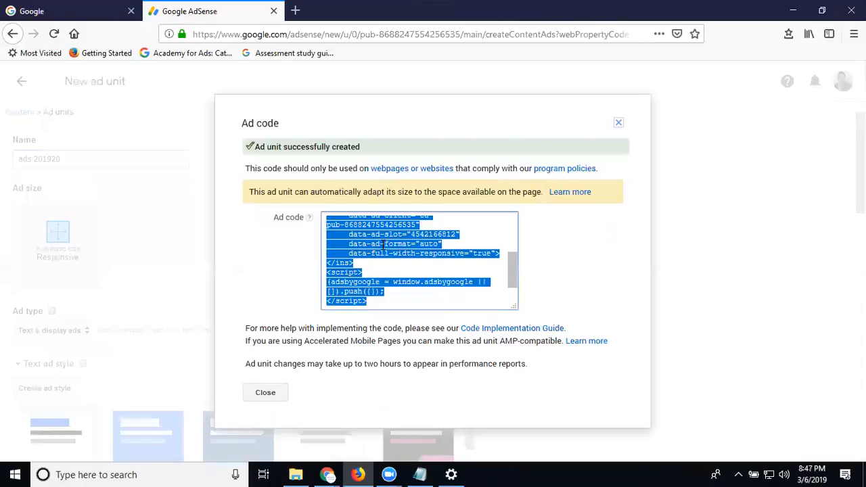
left_click(271, 397)
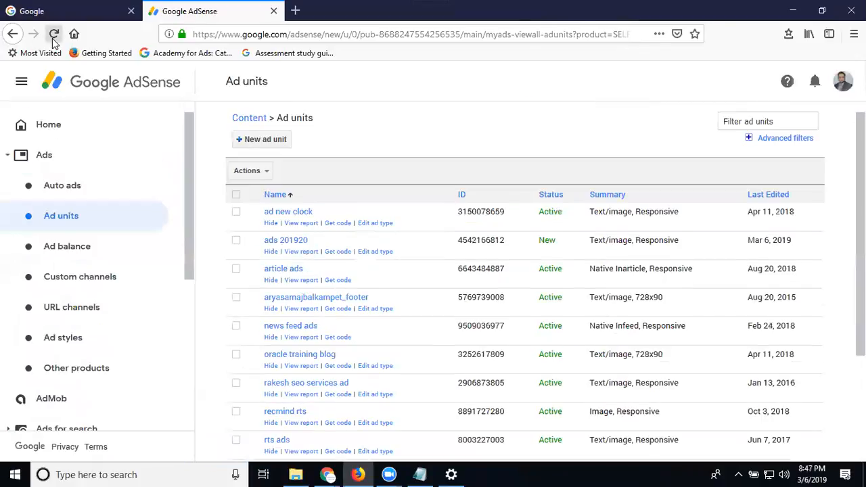
Reload the ad units list and review its entries.
left_click(54, 40)
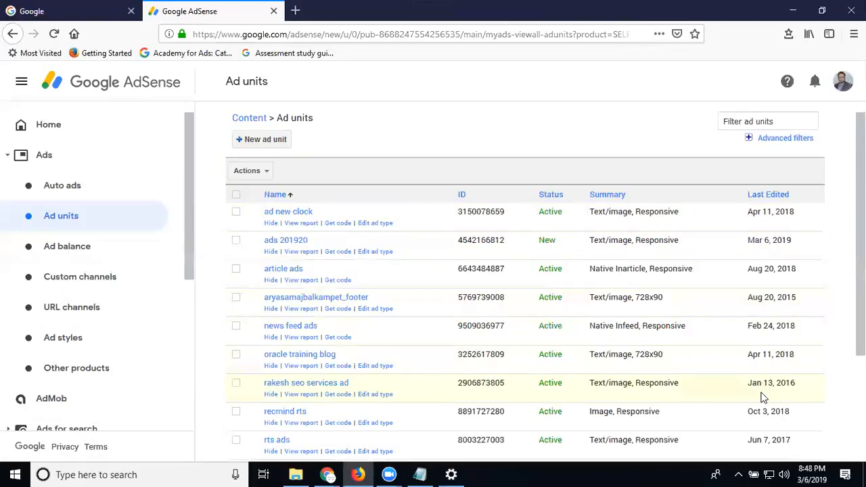
scroll(763, 397, "down", 3)
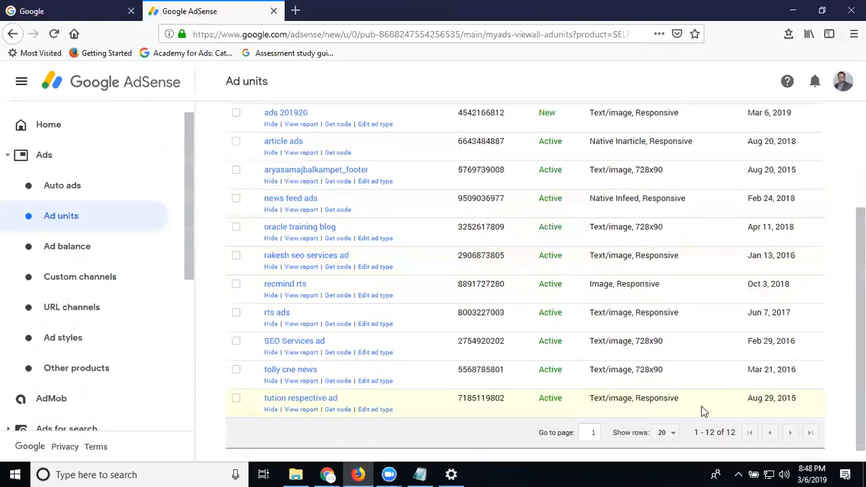